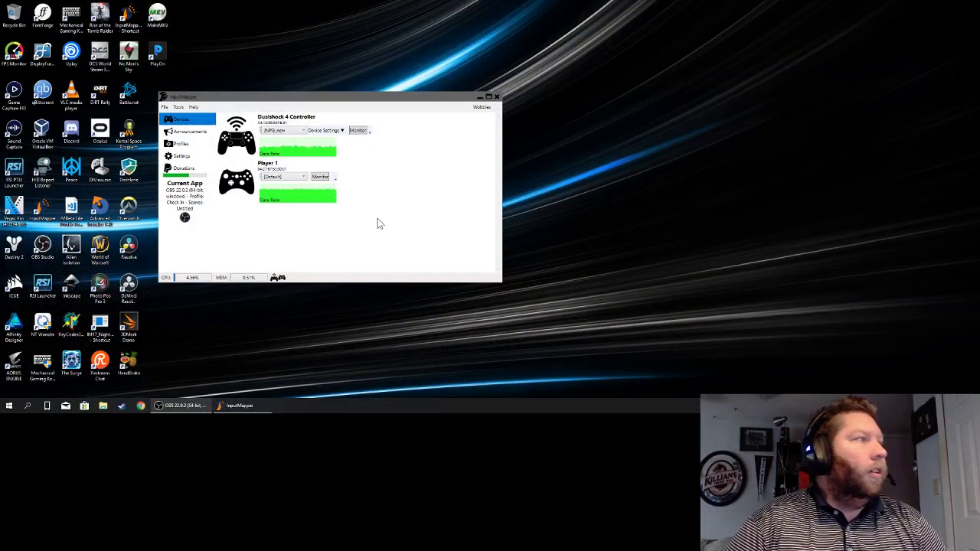
# Move the InputMapper window further to the right
pyautogui.moveTo(353, 99); pyautogui.dragTo(414, 100)
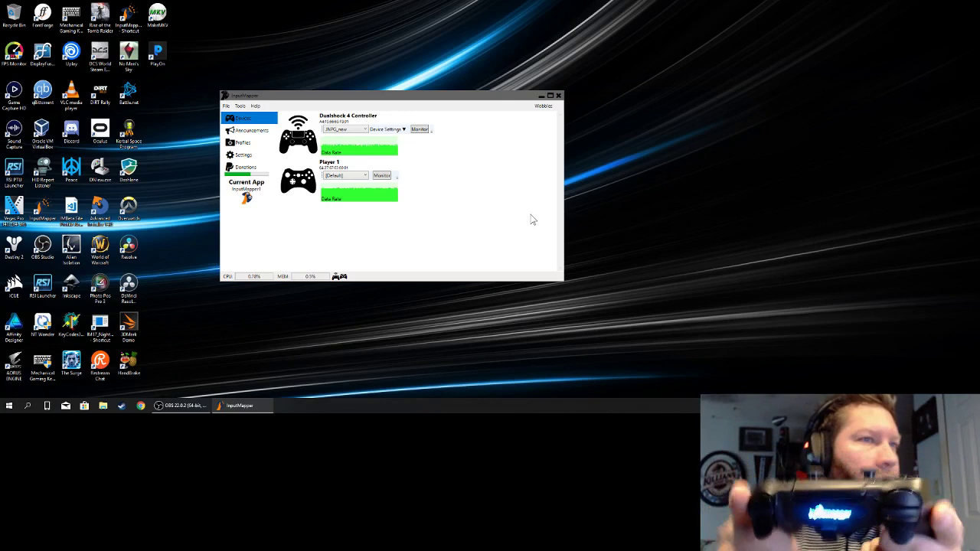
# Open and close the DualShock 4's device settings, then reposition the InputMapper window
pyautogui.click(388, 129)
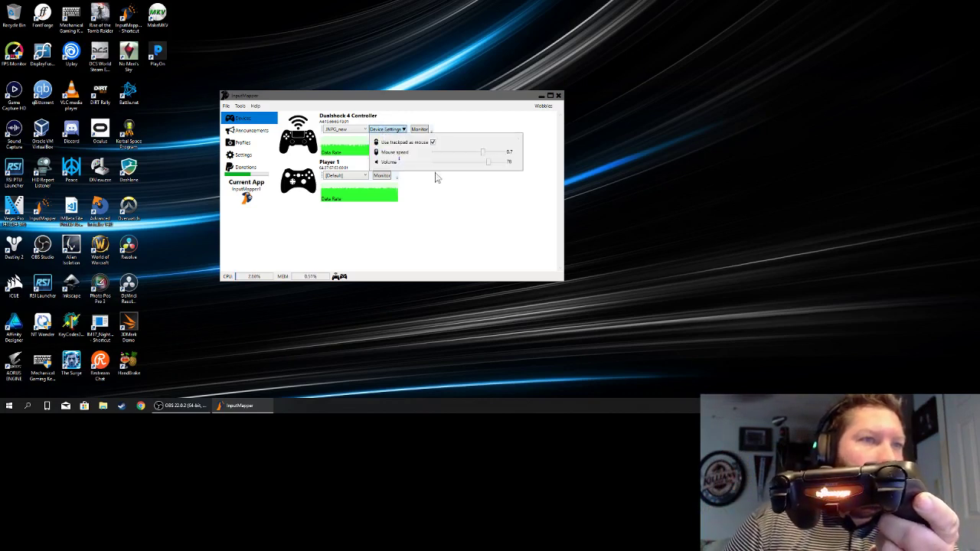
pyautogui.click(475, 249)
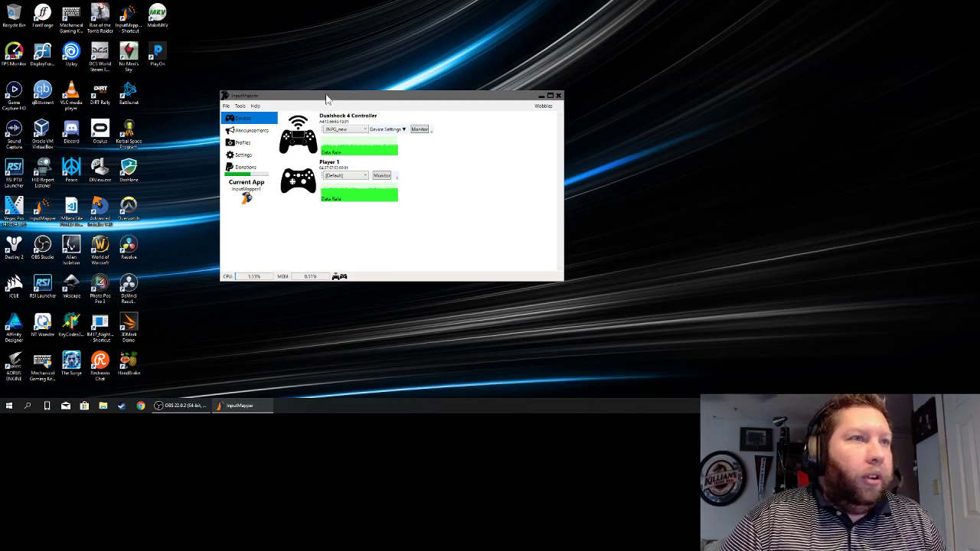
pyautogui.moveTo(326, 98); pyautogui.dragTo(359, 93)
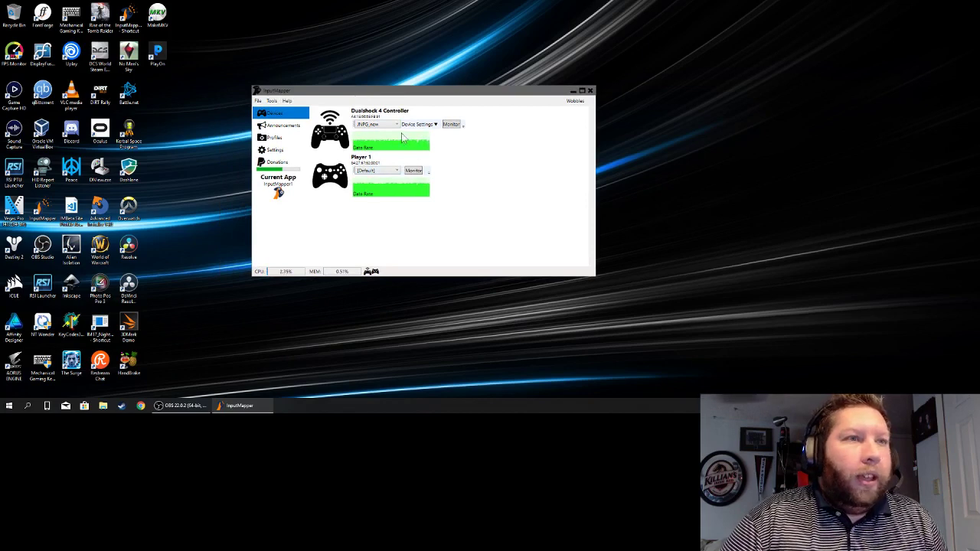
# Show New Profile in a wider window and select its first BatteryLevel-to-LightBar override
pyautogui.click(275, 138)
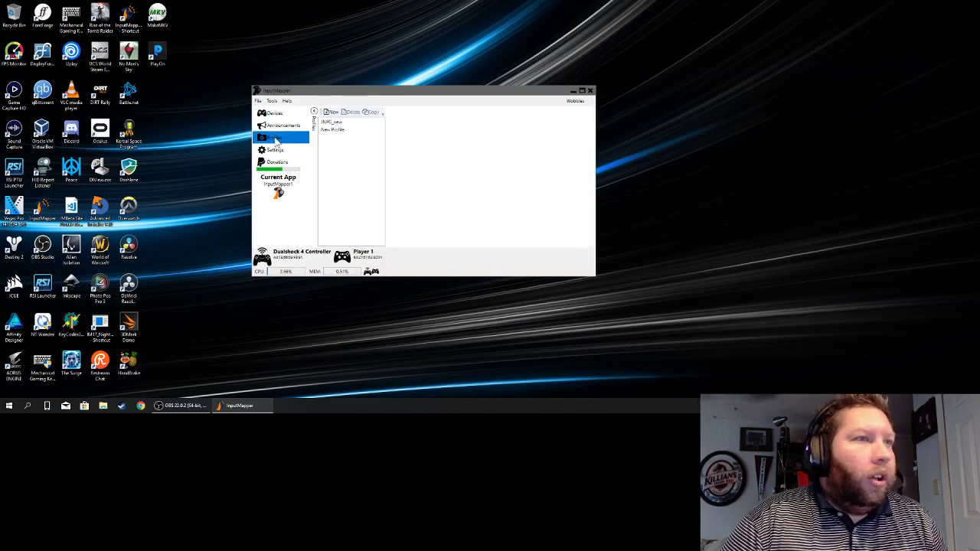
pyautogui.click(335, 123)
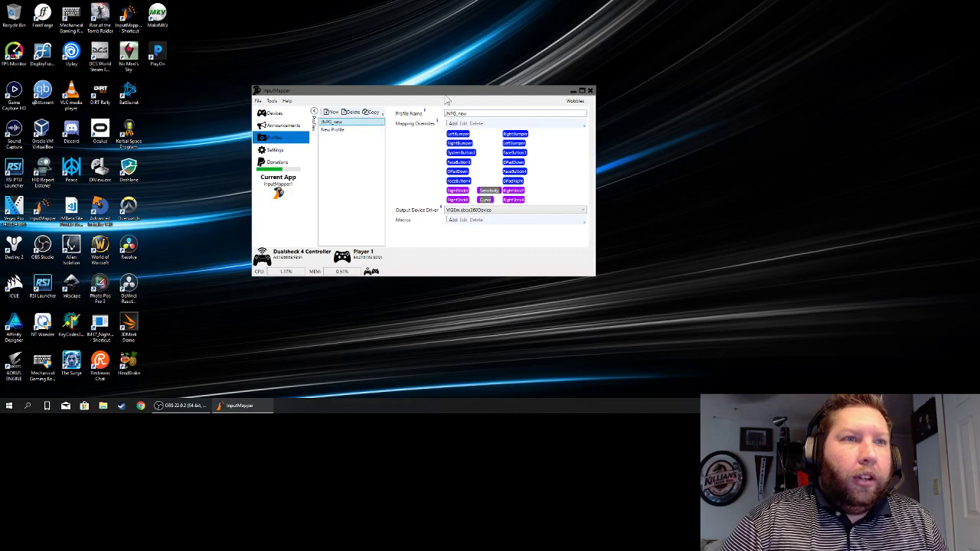
pyautogui.click(333, 130)
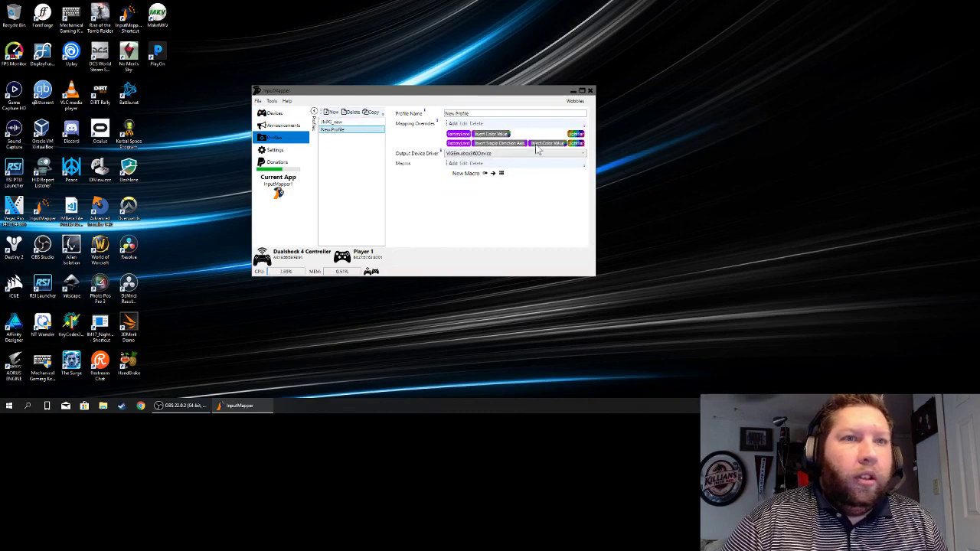
pyautogui.moveTo(595, 219); pyautogui.dragTo(629, 219)
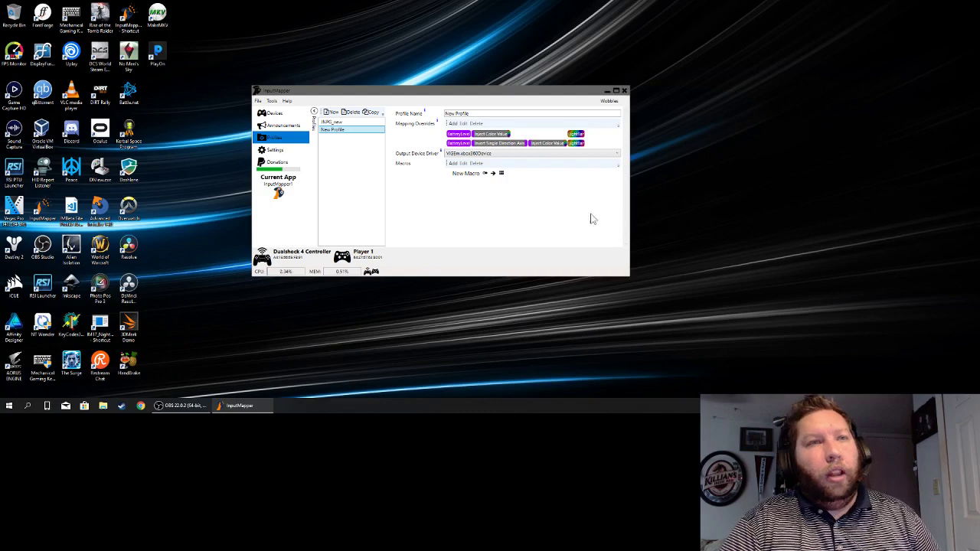
pyautogui.click(458, 136)
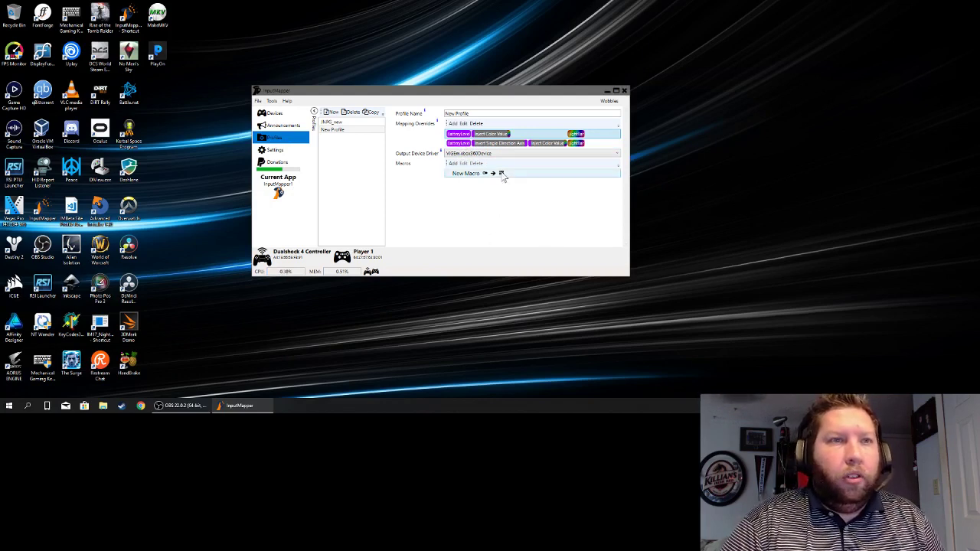
pyautogui.click(465, 125)
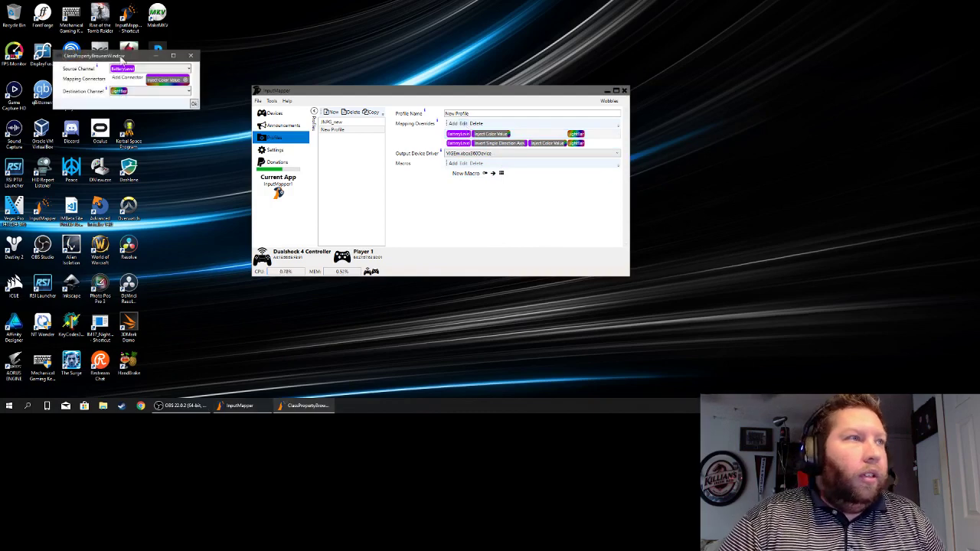
pyautogui.moveTo(121, 59); pyautogui.dragTo(402, 165)
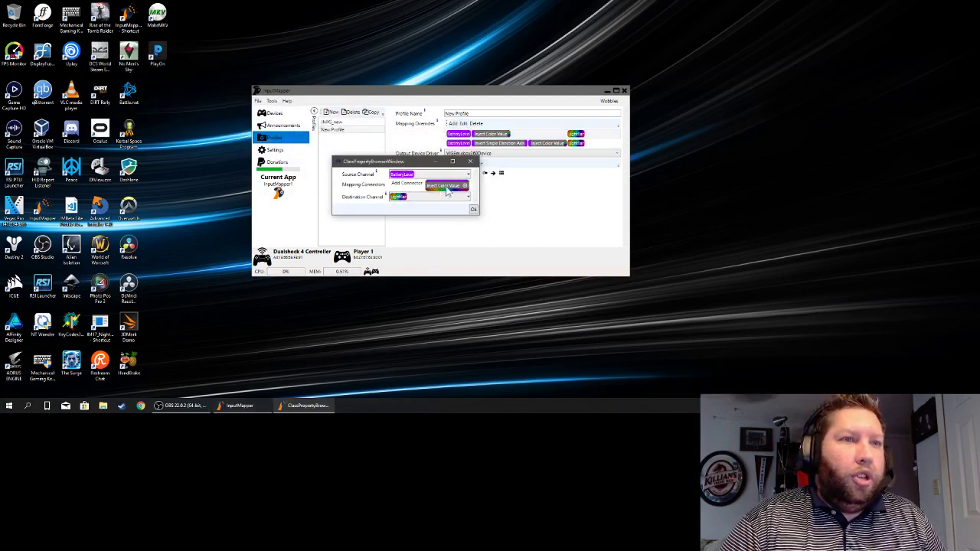
pyautogui.click(464, 186)
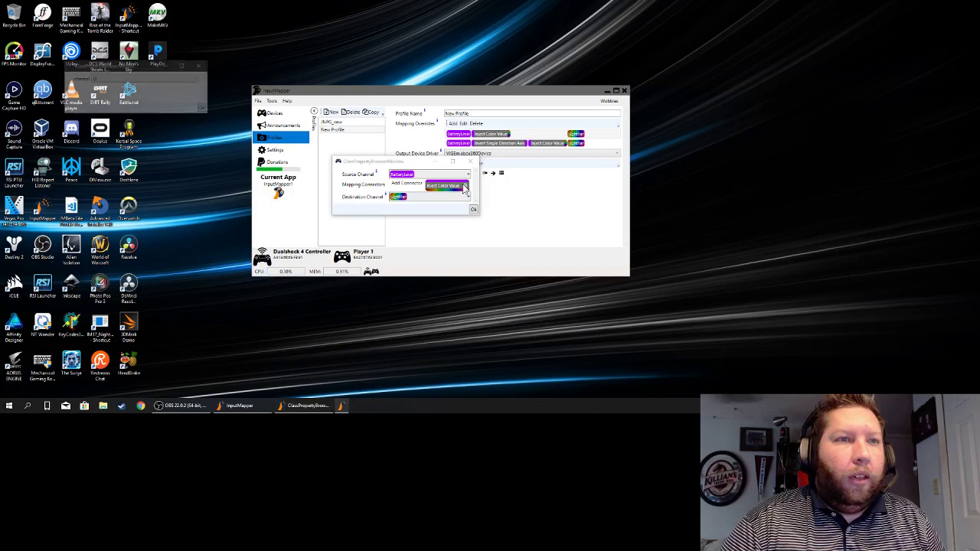
pyautogui.moveTo(138, 68); pyautogui.dragTo(425, 238)
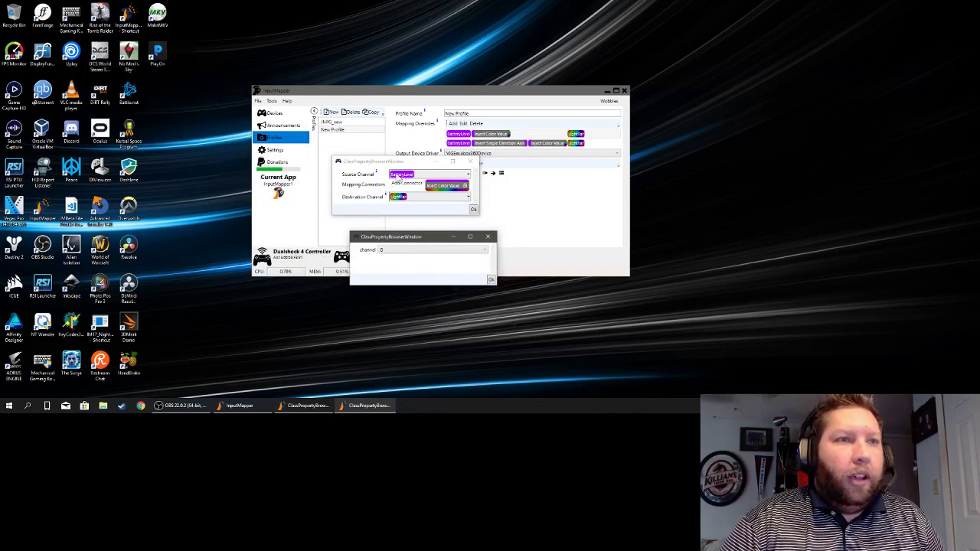
pyautogui.click(384, 253)
pyautogui.click(383, 265)
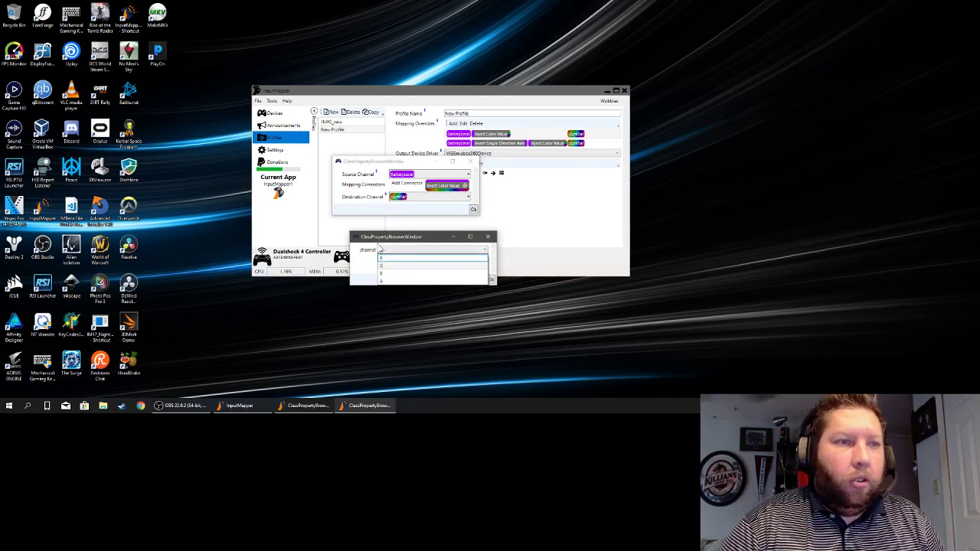
pyautogui.click(487, 236)
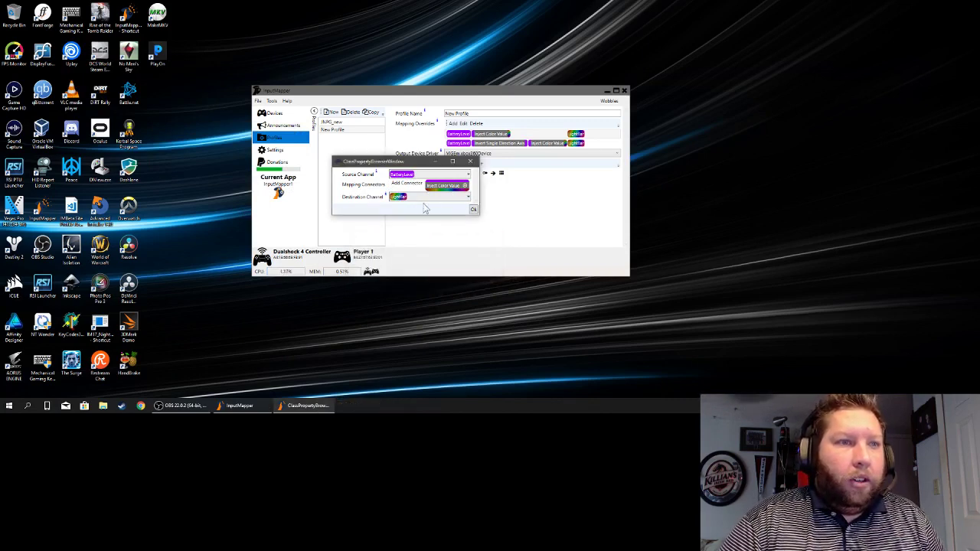
pyautogui.click(470, 161)
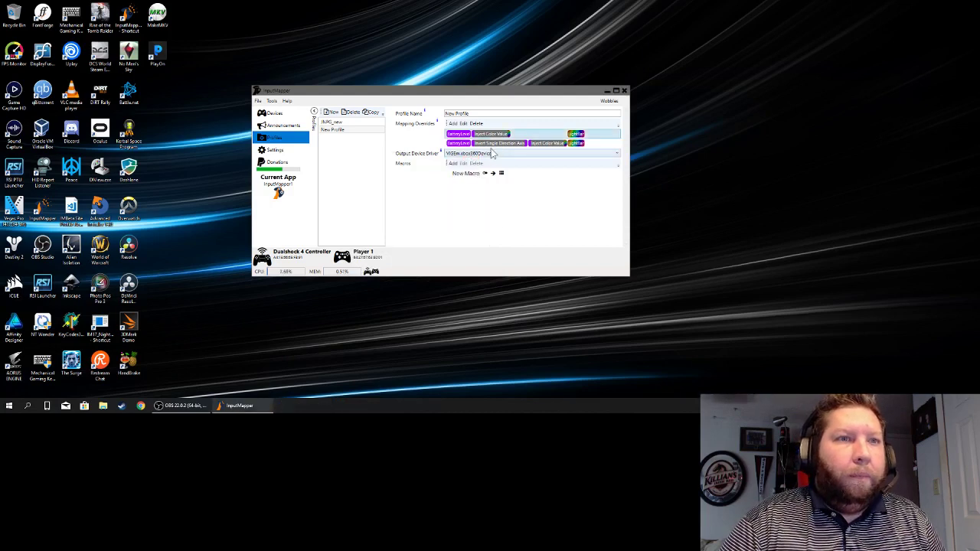
pyautogui.click(454, 136)
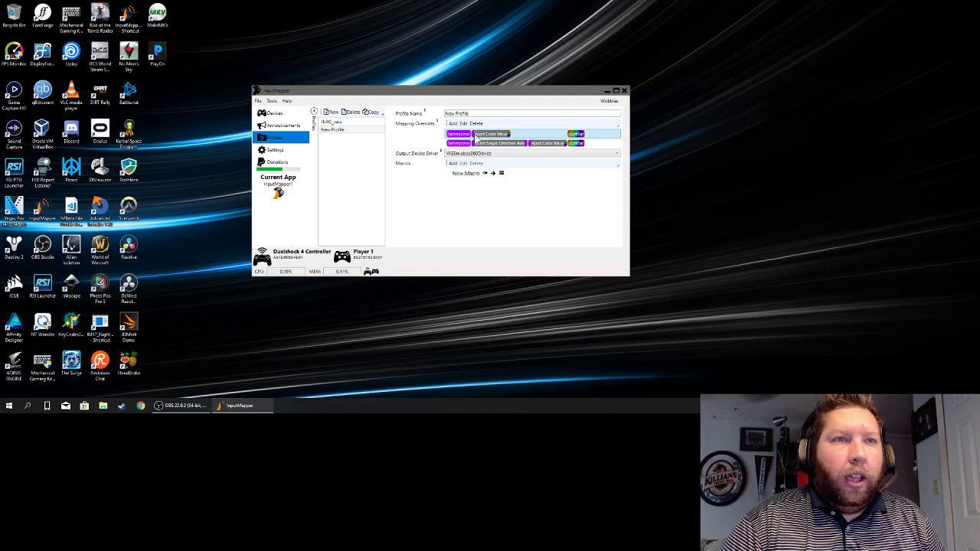
pyautogui.click(512, 144)
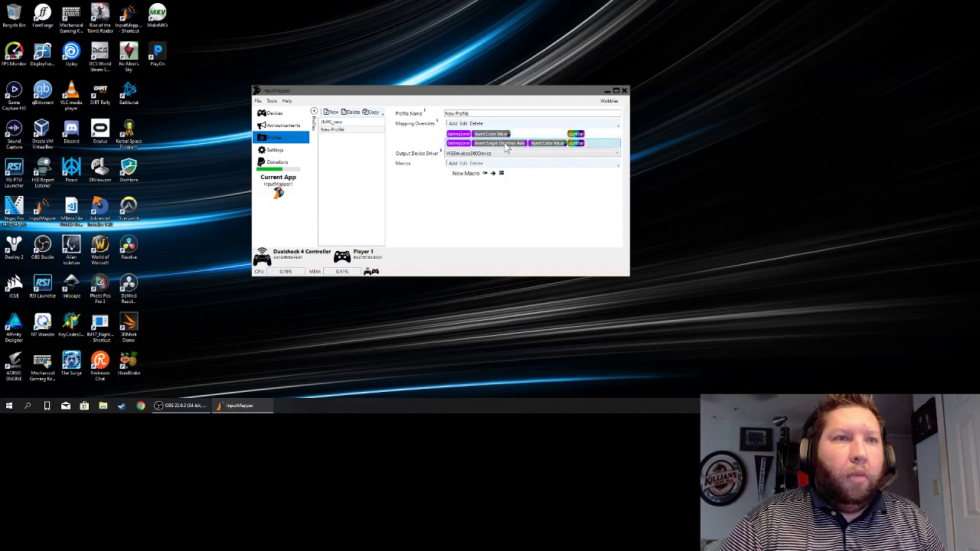
pyautogui.click(463, 124)
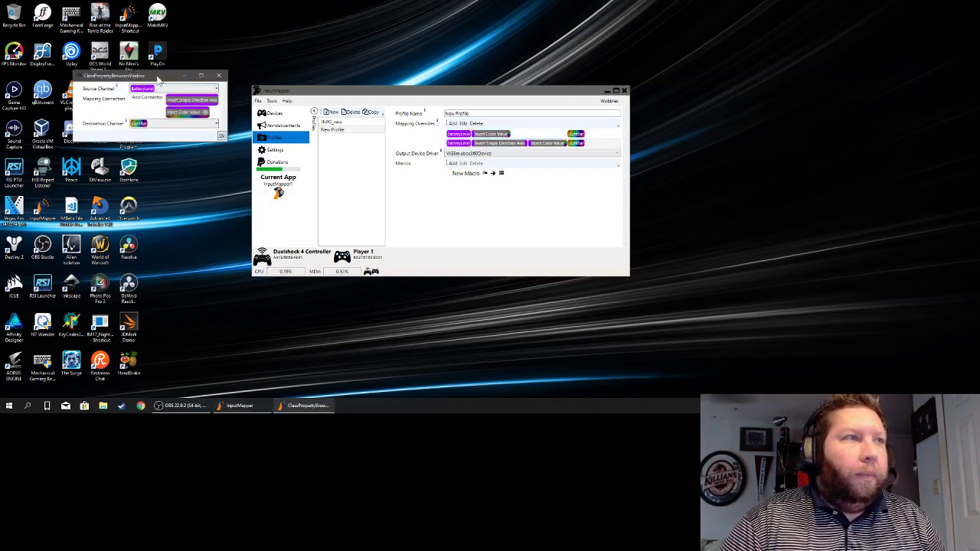
pyautogui.moveTo(160, 81); pyautogui.dragTo(463, 203)
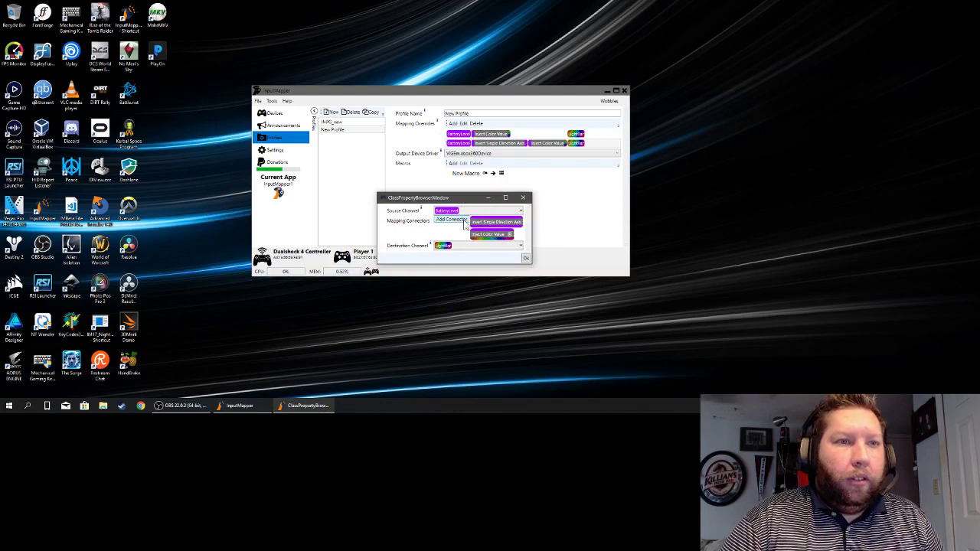
pyautogui.click(509, 234)
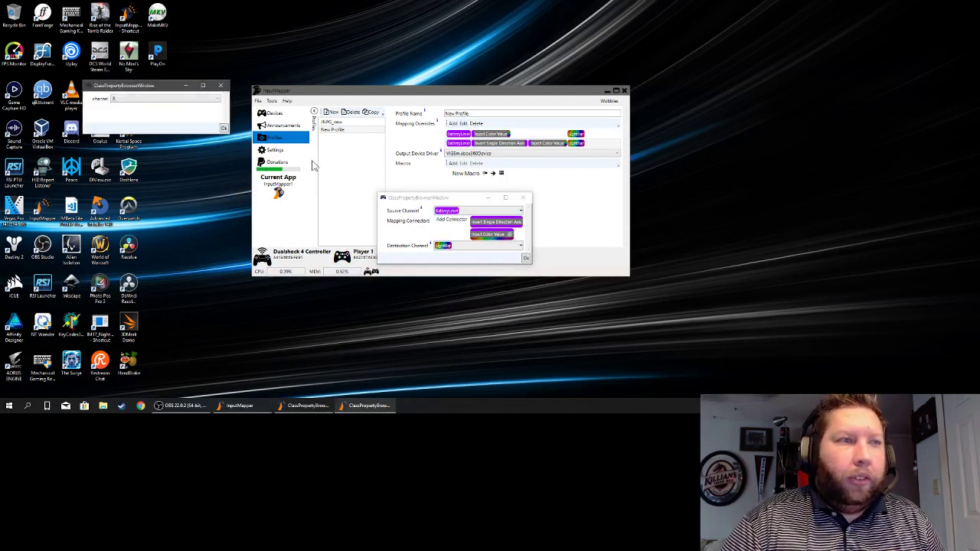
pyautogui.click(220, 85)
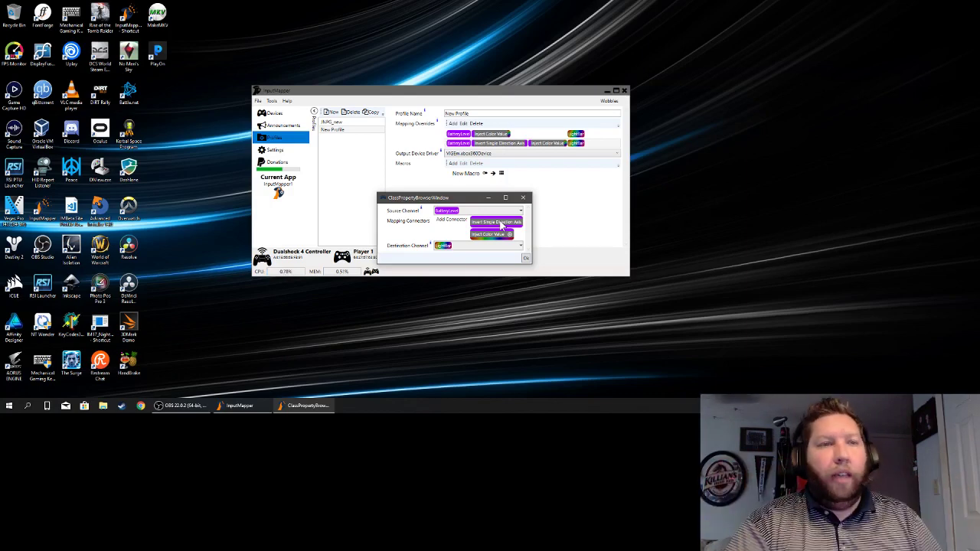
pyautogui.moveTo(432, 197); pyautogui.dragTo(455, 189)
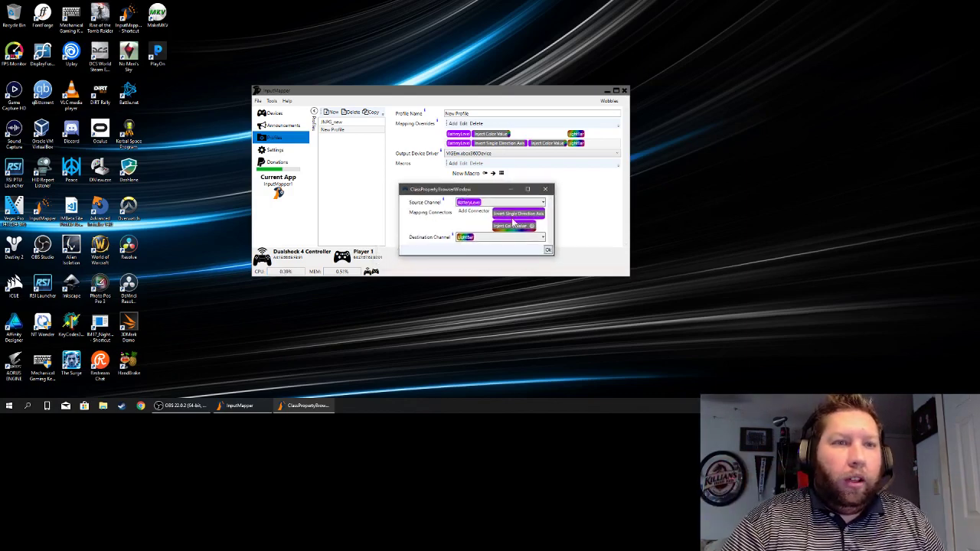
# Close the mapping editor and assign New Profile to the DualShock 4 controller
pyautogui.click(548, 250)
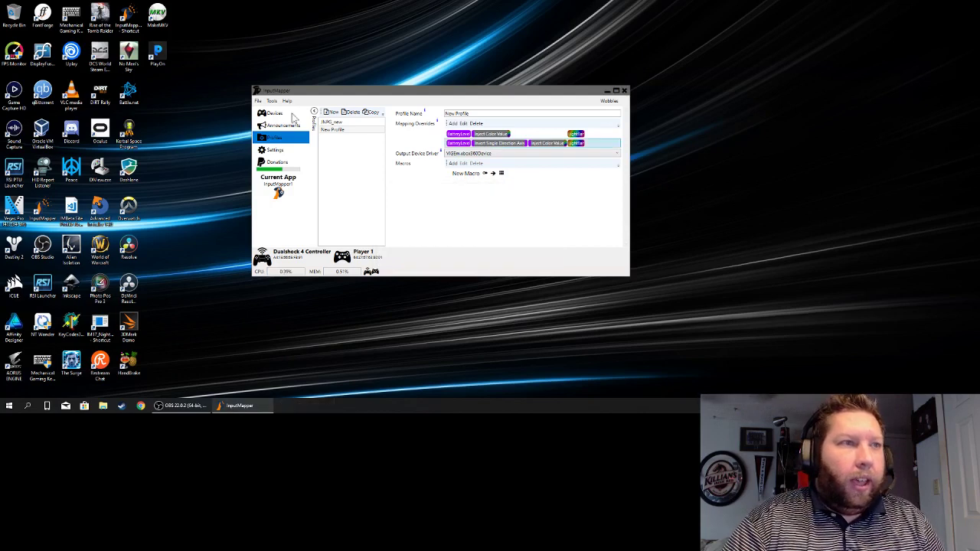
pyautogui.click(292, 115)
pyautogui.click(378, 126)
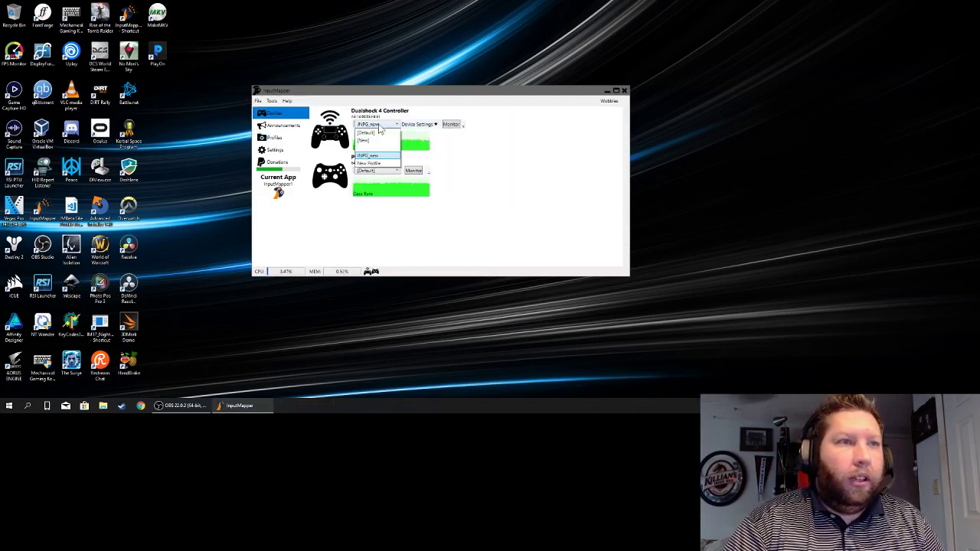
pyautogui.click(377, 163)
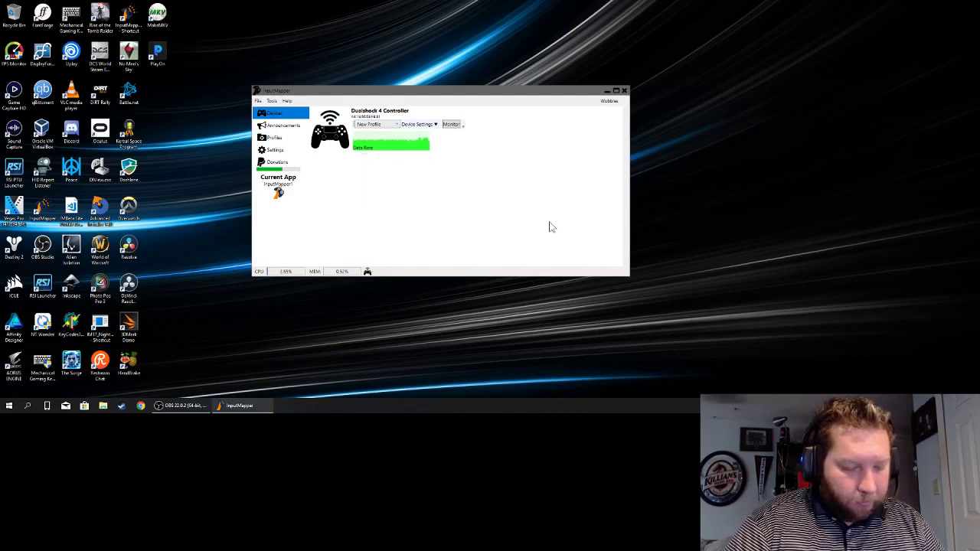
# Check INPG_new and New Profile, then switch the DualShock 4 to Default and back to New Profile
pyautogui.click(273, 141)
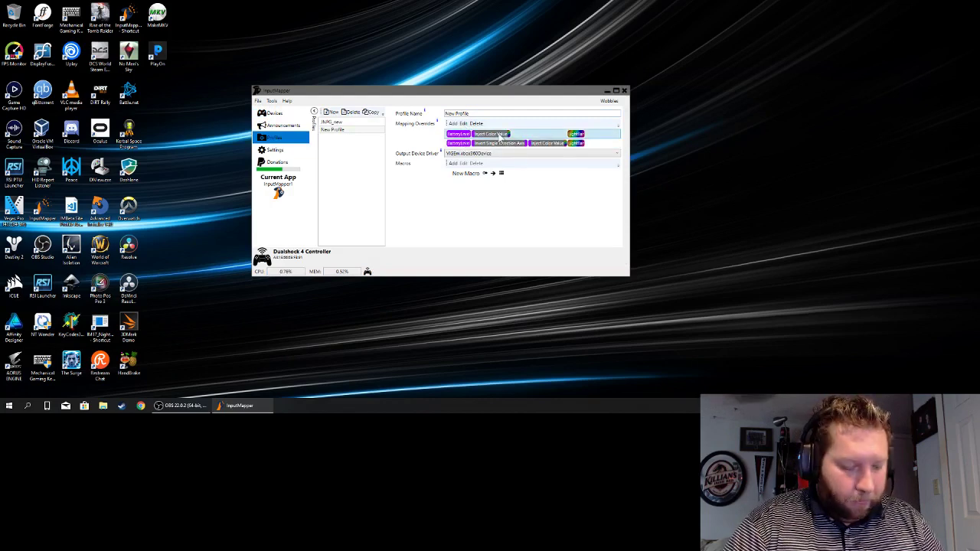
pyautogui.click(333, 123)
pyautogui.click(337, 129)
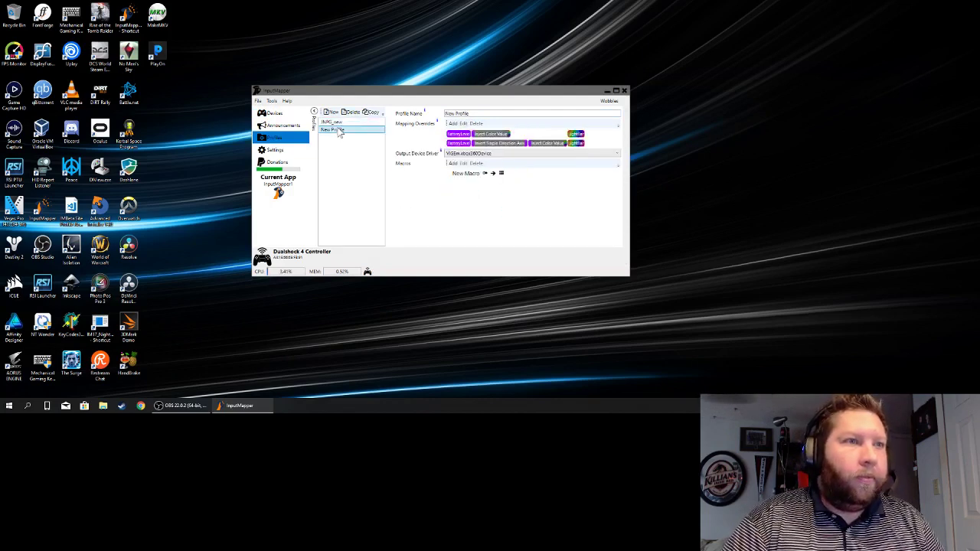
pyautogui.click(270, 114)
pyautogui.click(385, 123)
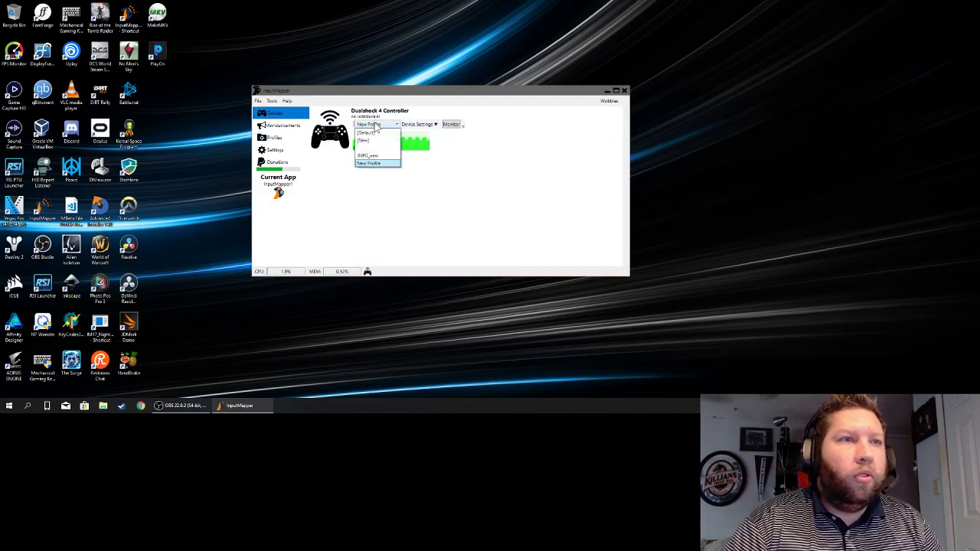
pyautogui.click(375, 132)
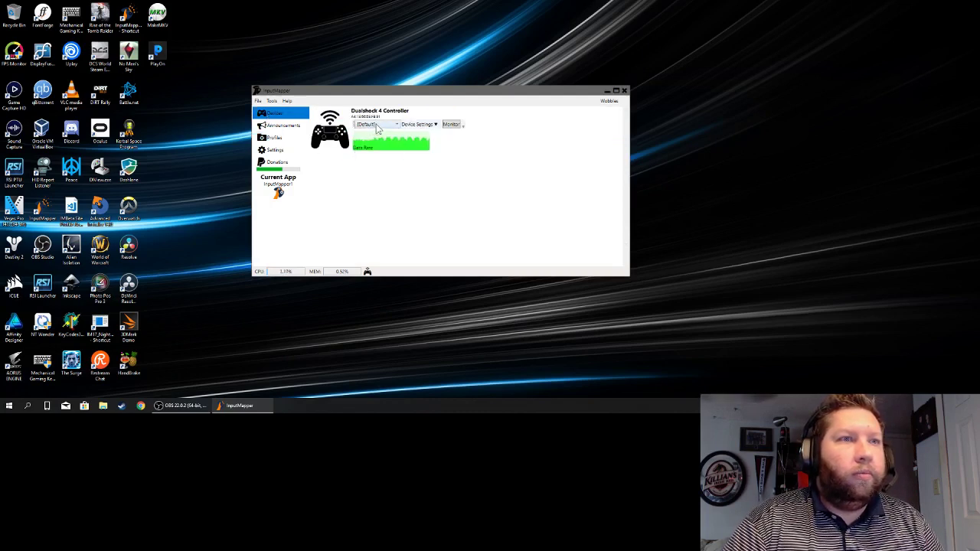
pyautogui.click(375, 127)
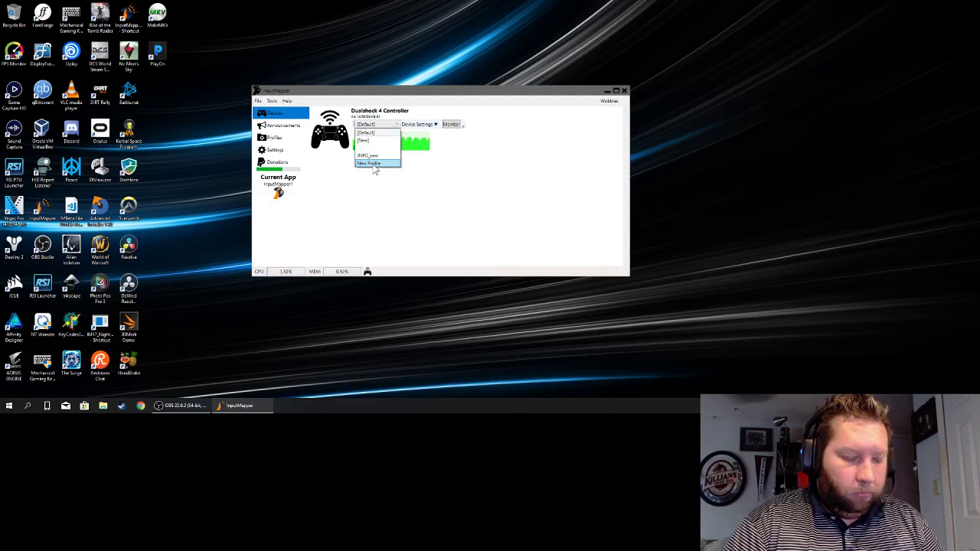
pyautogui.click(374, 165)
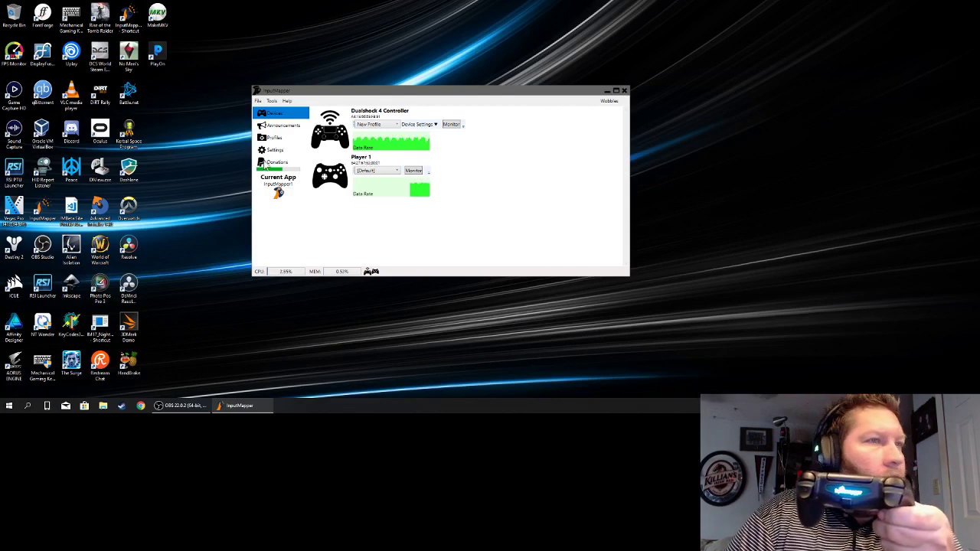
# Add a new mapping override to New Profile with the Cross button as source channel
pyautogui.click(275, 139)
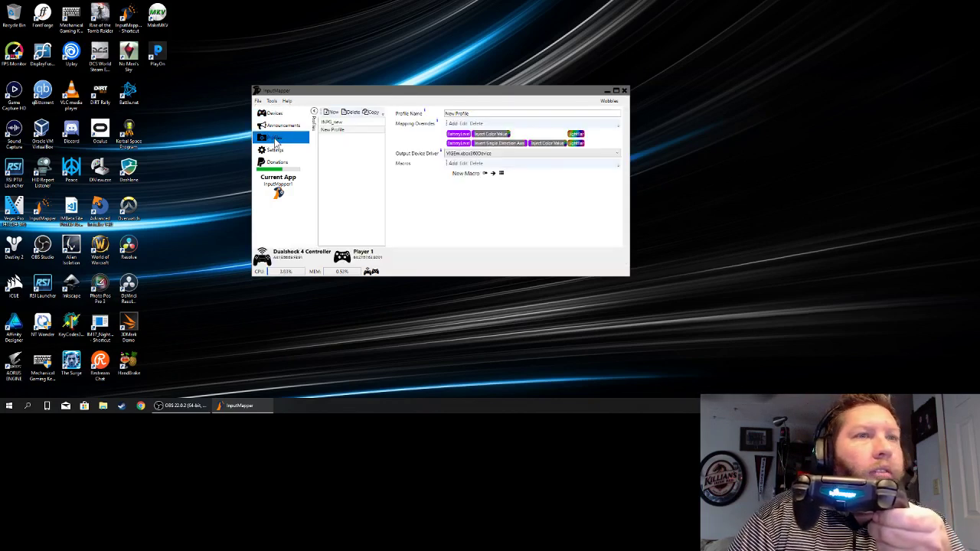
pyautogui.click(454, 124)
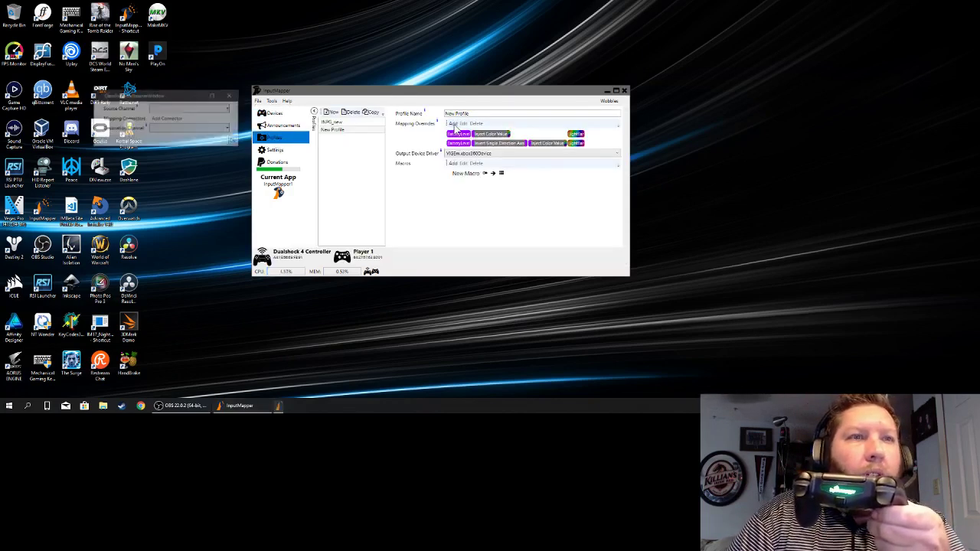
pyautogui.click(192, 109)
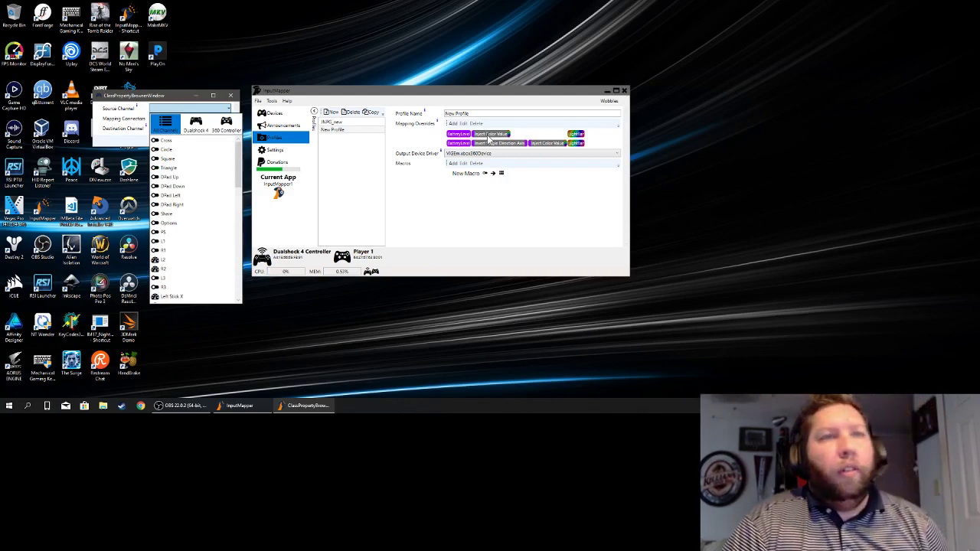
pyautogui.scroll(-1, 201, 242)
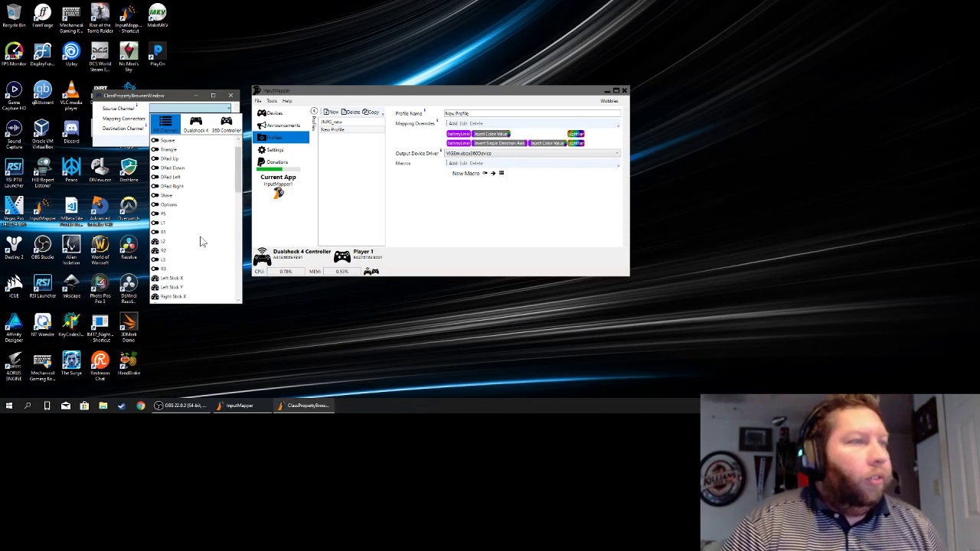
pyautogui.scroll(-2, 199, 242)
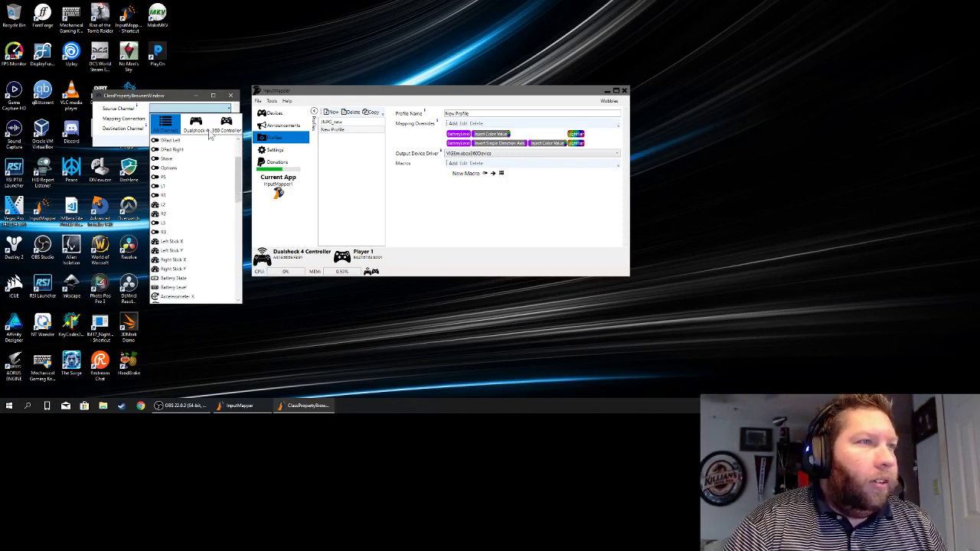
pyautogui.scroll(-4, 197, 203)
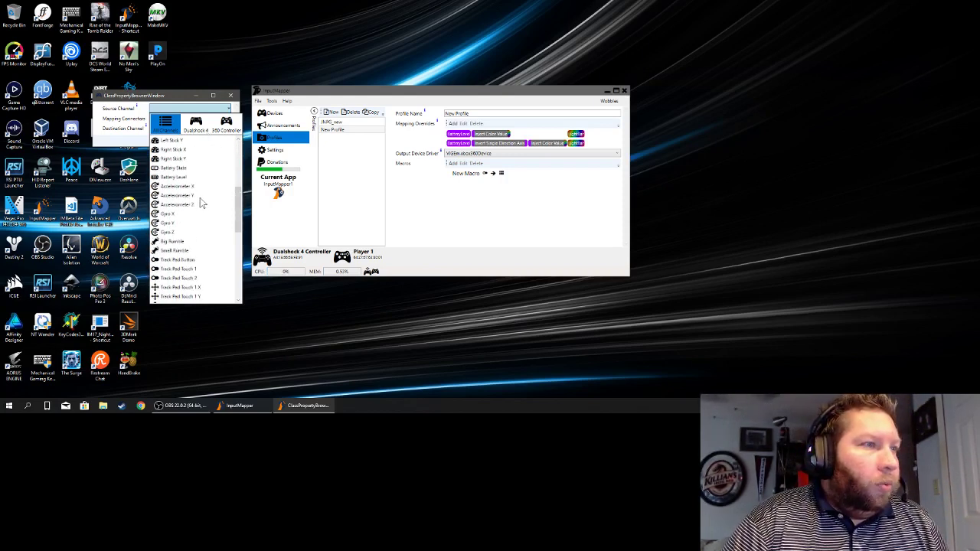
pyautogui.scroll(5, 216, 214)
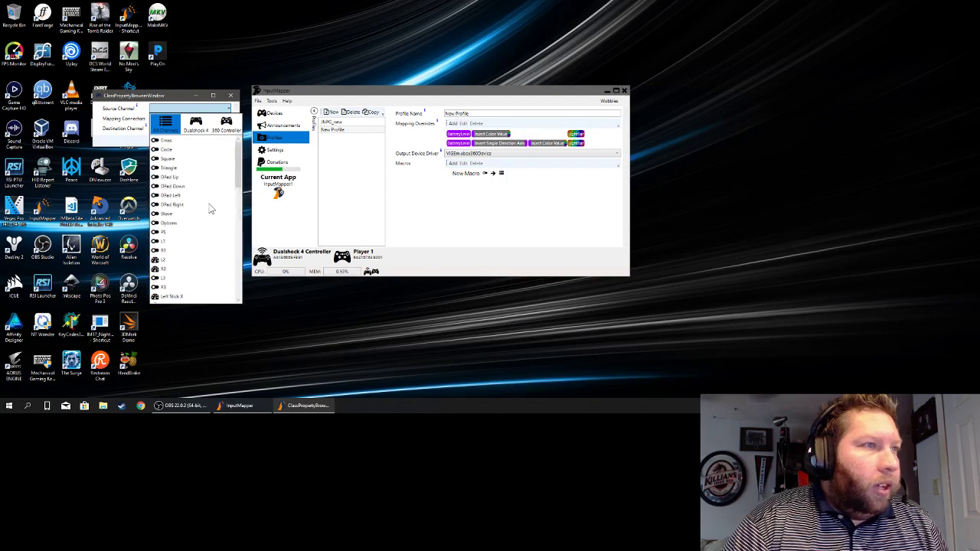
pyautogui.click(170, 142)
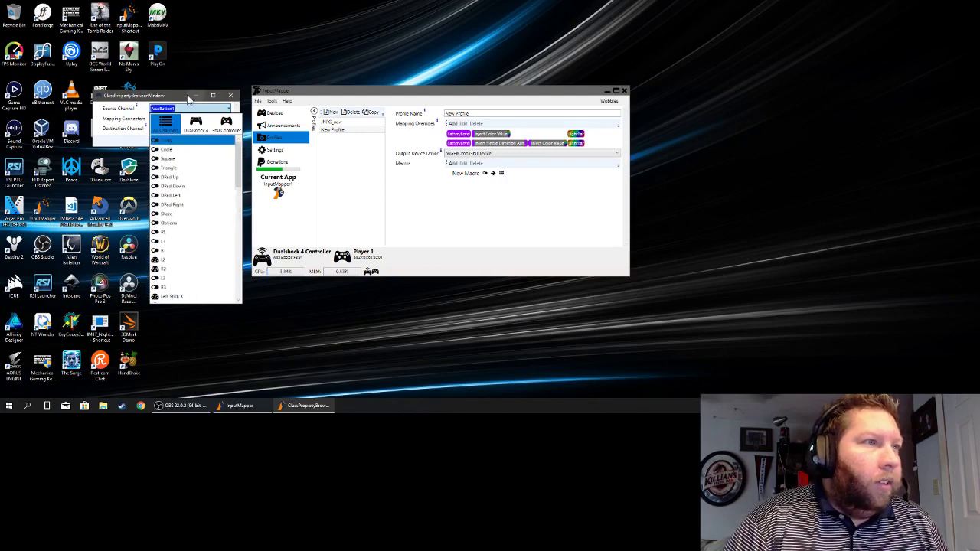
# Add a Button To Axis connector with valueWhenPressed set to nearly zero
pyautogui.click(195, 99)
pyautogui.click(167, 118)
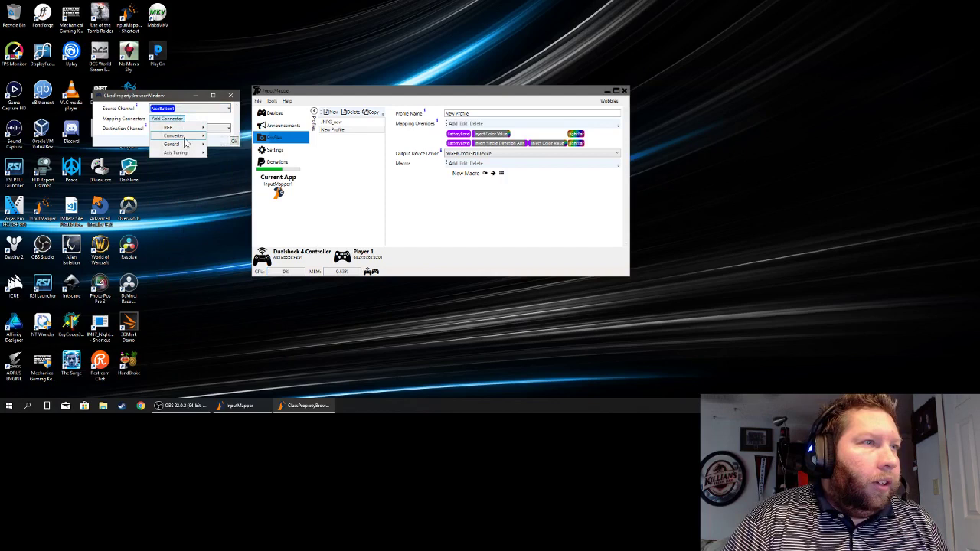
pyautogui.moveTo(186, 145)
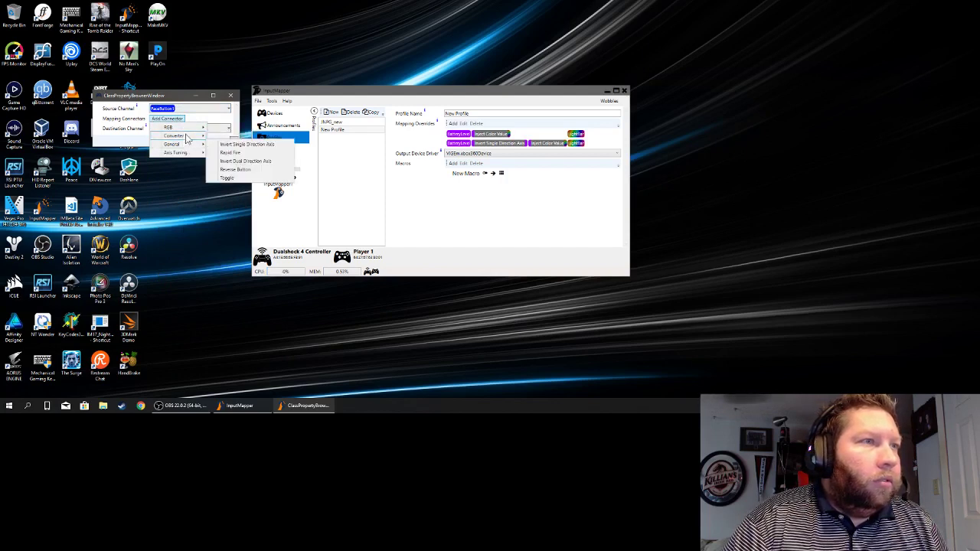
pyautogui.click(235, 150)
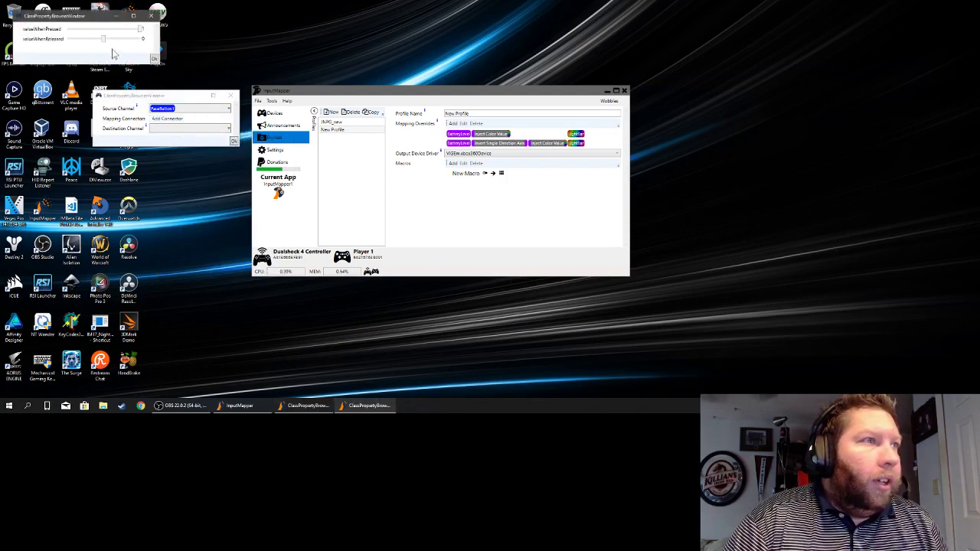
pyautogui.moveTo(138, 31); pyautogui.dragTo(106, 34)
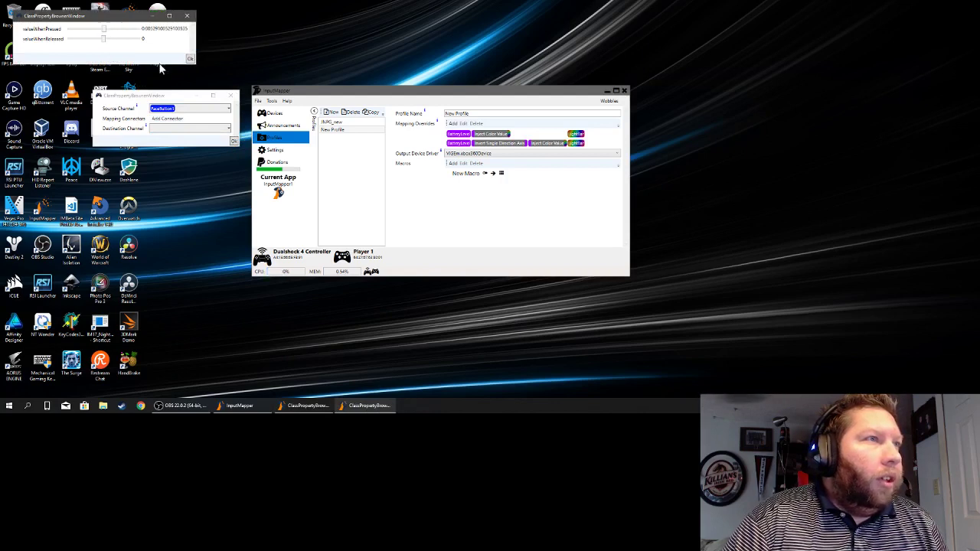
pyautogui.click(190, 58)
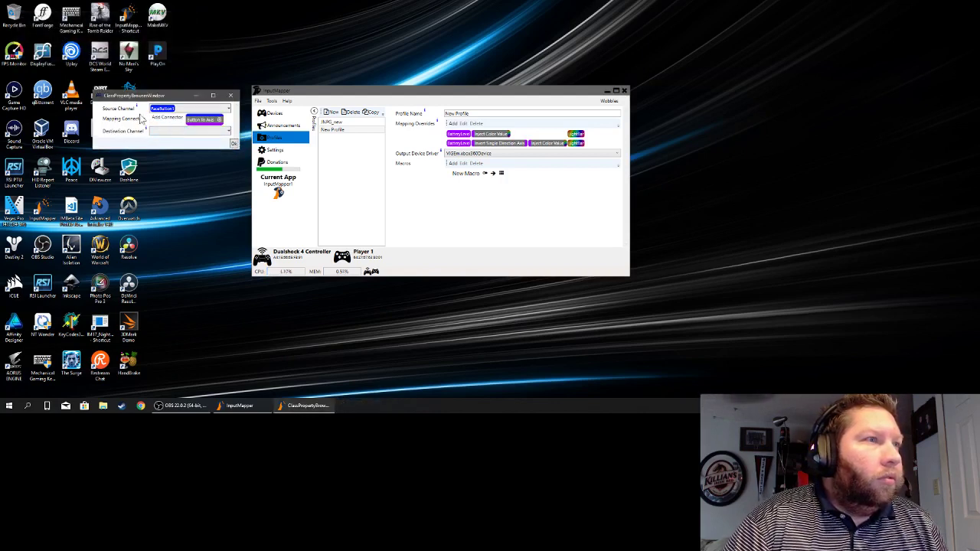
# Add an Inject Color Value connector with a chosen colour channel
pyautogui.click(167, 118)
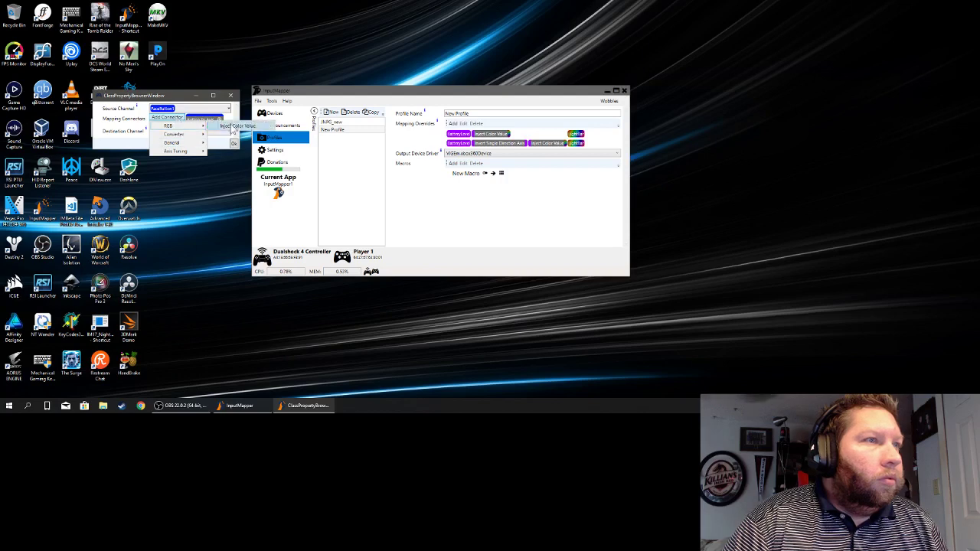
pyautogui.click(234, 127)
pyautogui.click(86, 39)
pyautogui.click(76, 47)
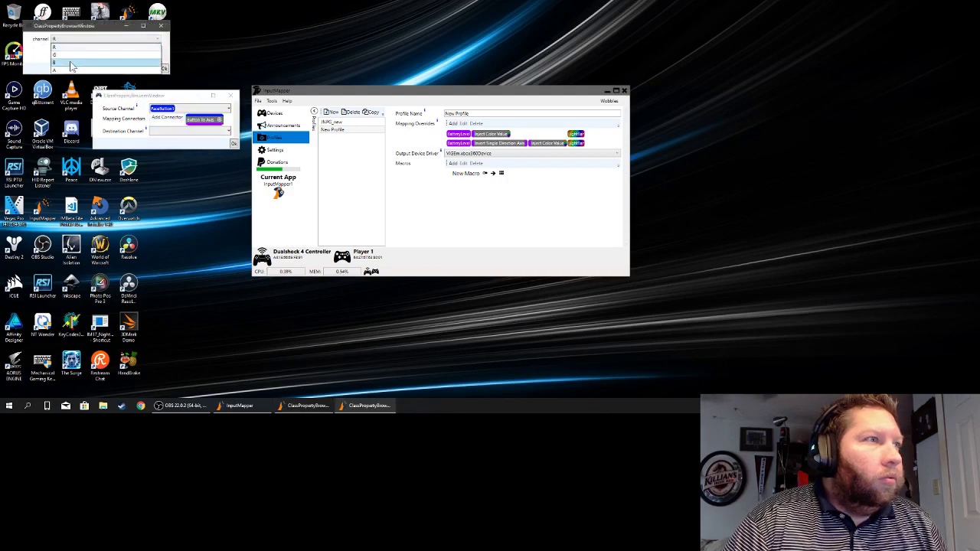
pyautogui.click(163, 68)
pyautogui.click(200, 143)
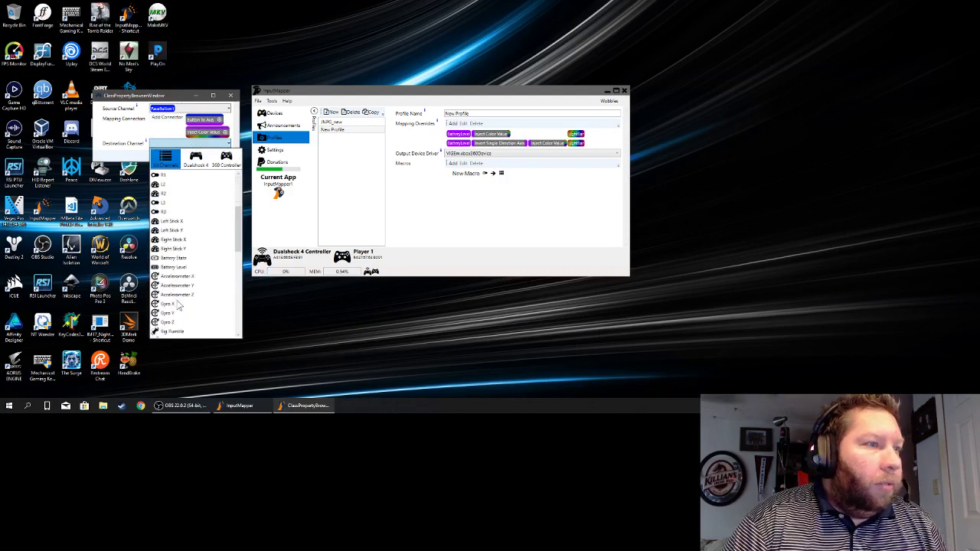
# Set the Cross mapping's destination to LightBar and save it as the third override
pyautogui.scroll(-4, 188, 315)
pyautogui.click(171, 323)
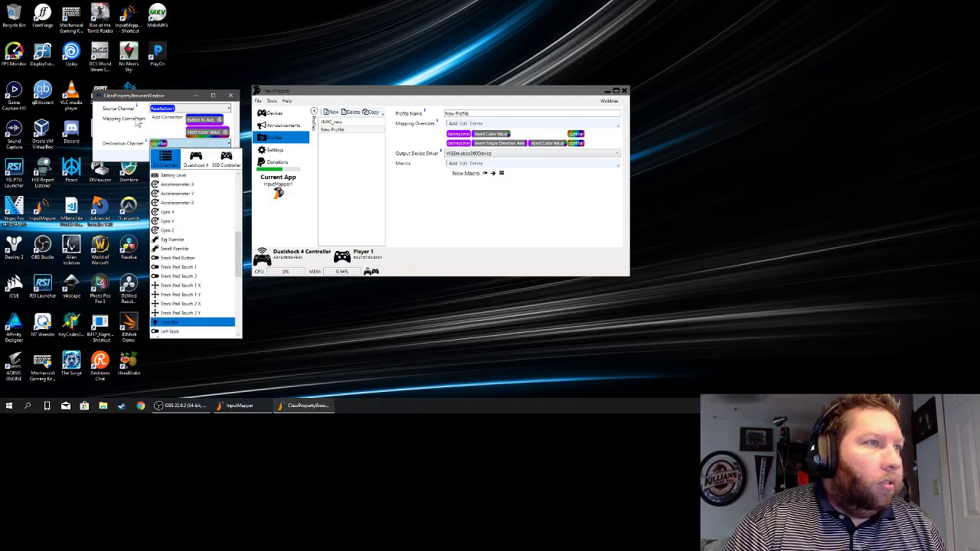
pyautogui.click(124, 130)
pyautogui.click(232, 157)
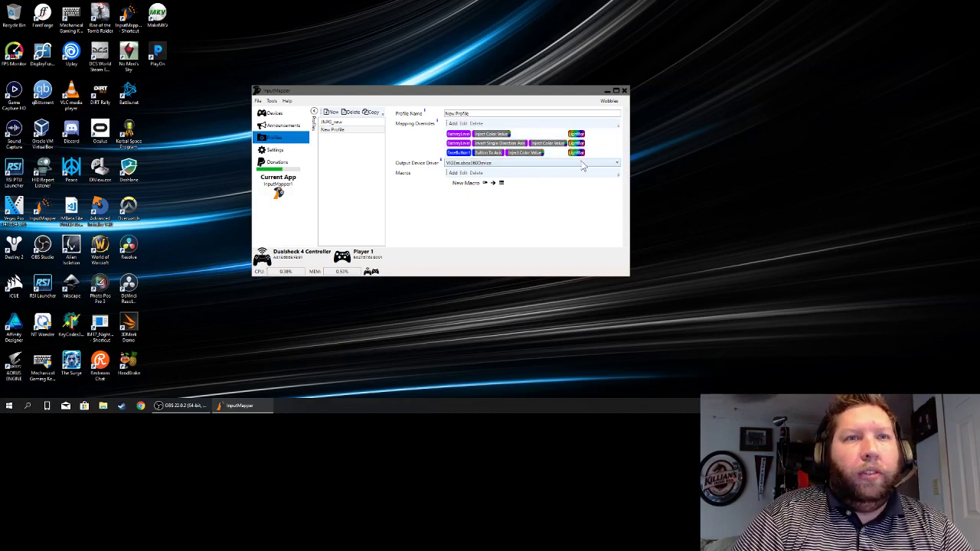
pyautogui.moveTo(353, 98); pyautogui.dragTo(347, 118)
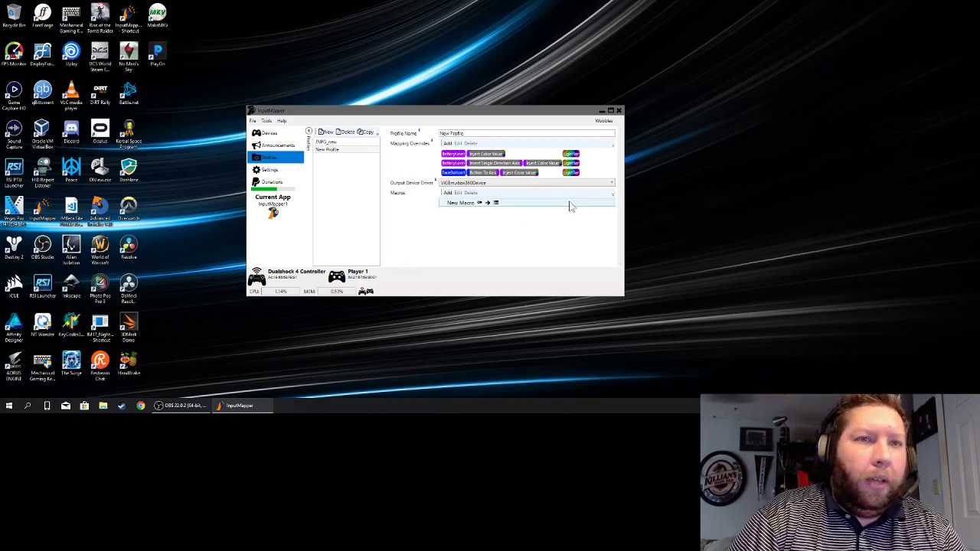
pyautogui.moveTo(414, 113); pyautogui.dragTo(413, 99)
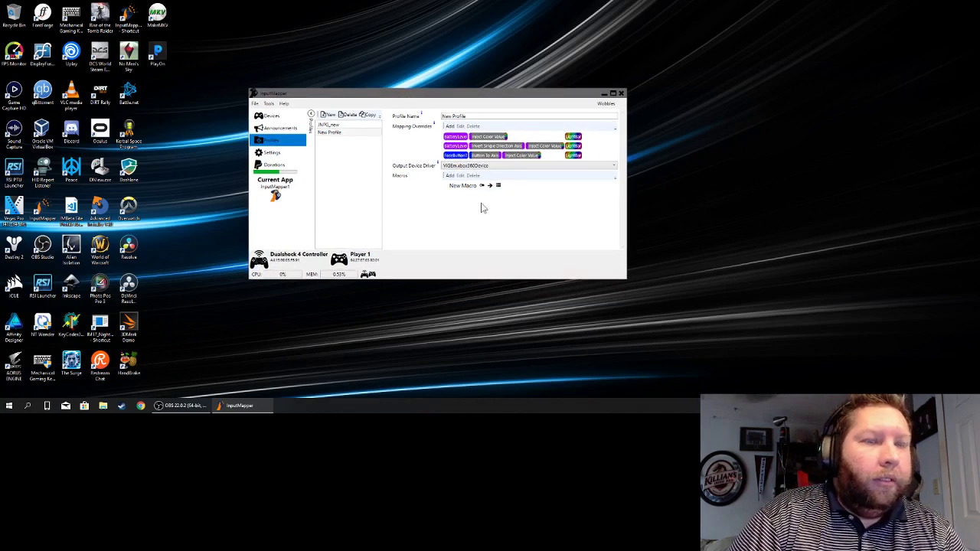